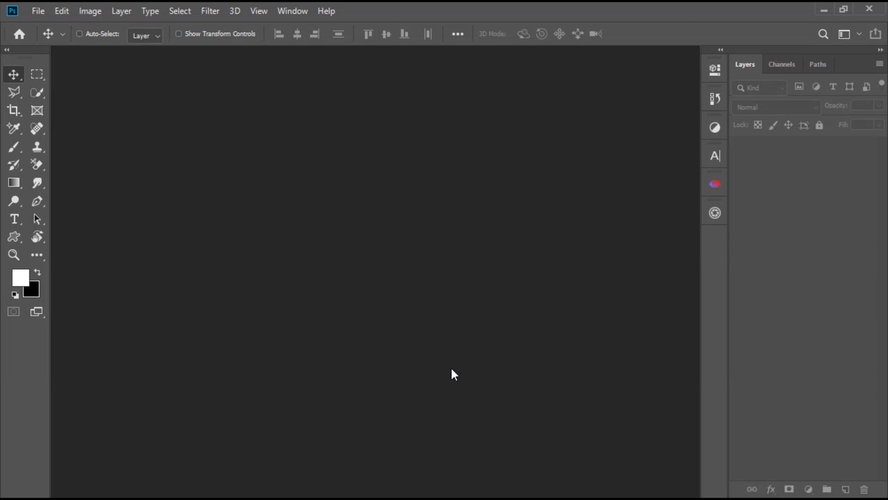
# Open the Hand.jpg photo from the Photos folder
pyautogui.click(38, 12)
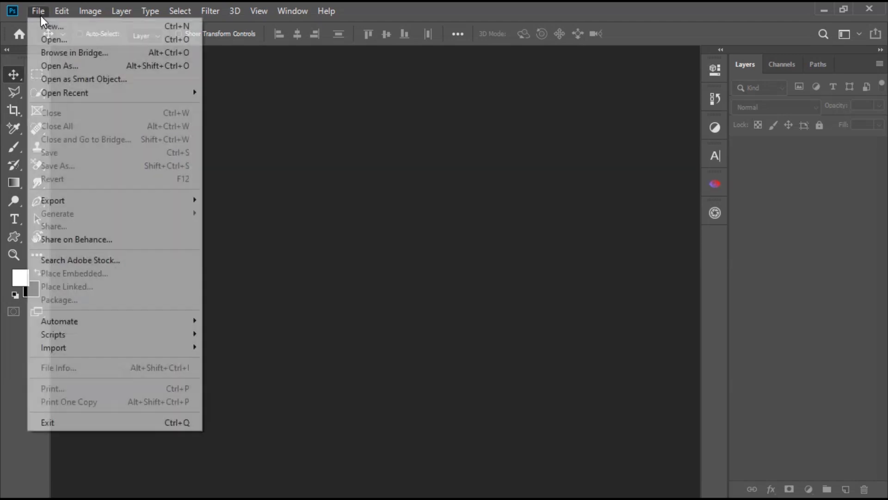
pyautogui.click(124, 41)
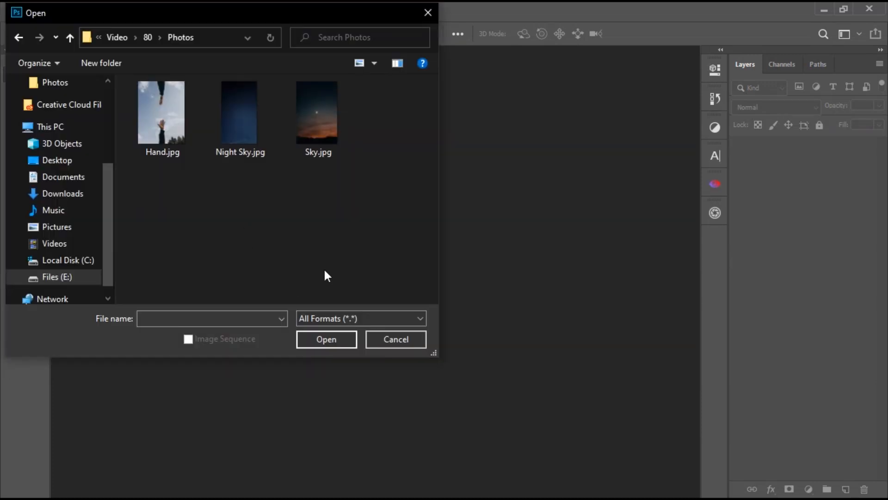
pyautogui.moveTo(327, 276); pyautogui.dragTo(213, 116)
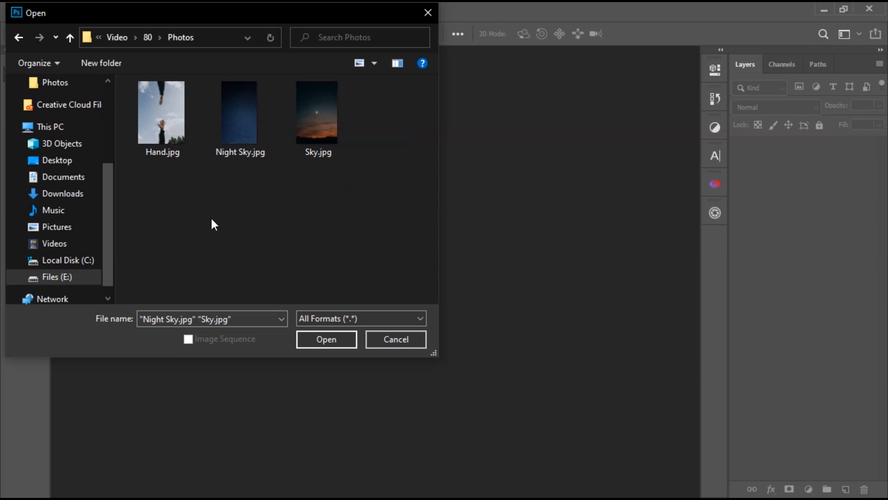
pyautogui.doubleClick(169, 131)
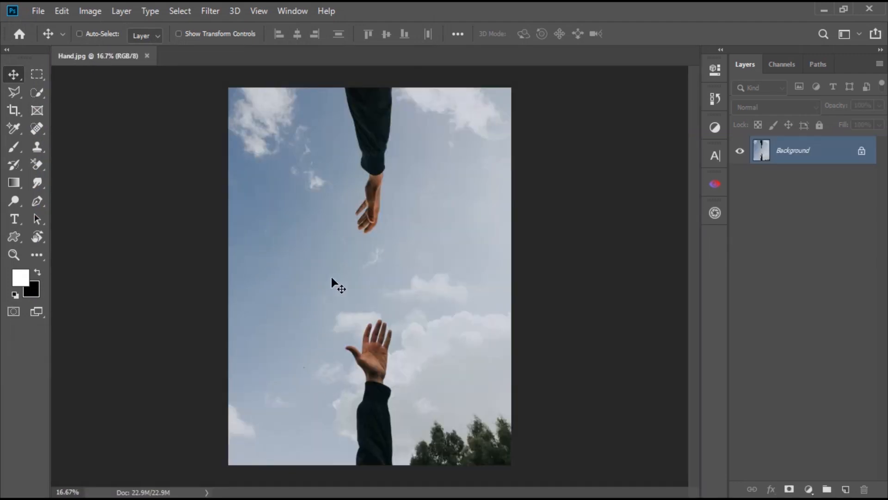
# Duplicate the Background layer and name the copy Hand
pyautogui.moveTo(835, 167); pyautogui.dragTo(845, 489)
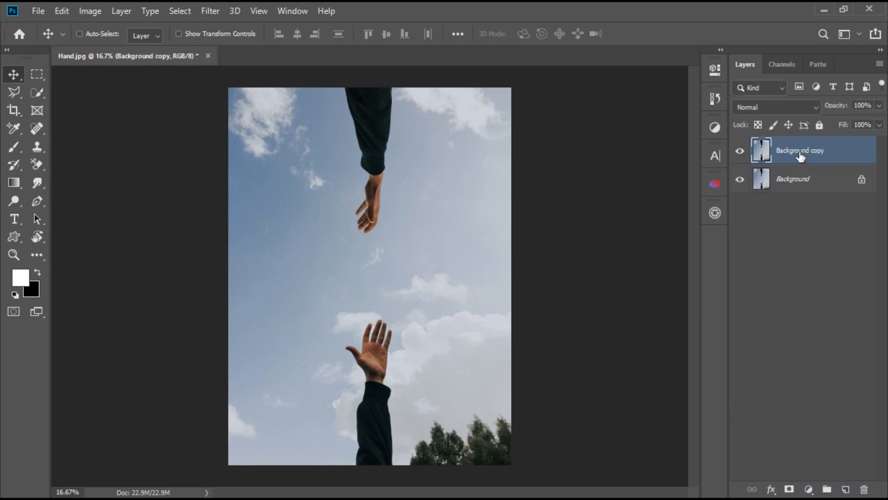
pyautogui.write('Hand')
pyautogui.press('Return')
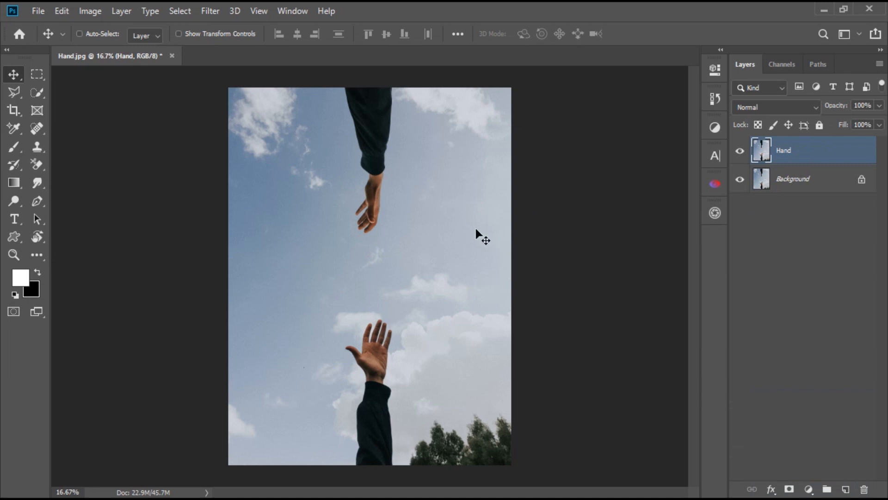
# Select the upper arm and its hand on the Hand layer with the Quick Selection tool
pyautogui.click(34, 93)
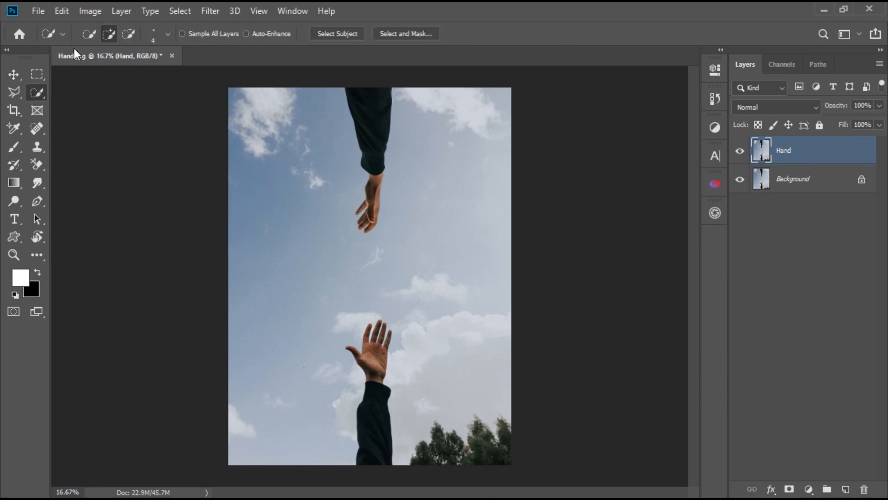
pyautogui.click(62, 35)
pyautogui.click(254, 130)
pyautogui.moveTo(350, 185); pyautogui.dragTo(357, 180)
pyautogui.moveTo(371, 108)
pyautogui.mouseDown()
pyautogui.moveTo(379, 179)
pyautogui.moveTo(368, 187)
pyautogui.moveTo(381, 213)
pyautogui.mouseUp()
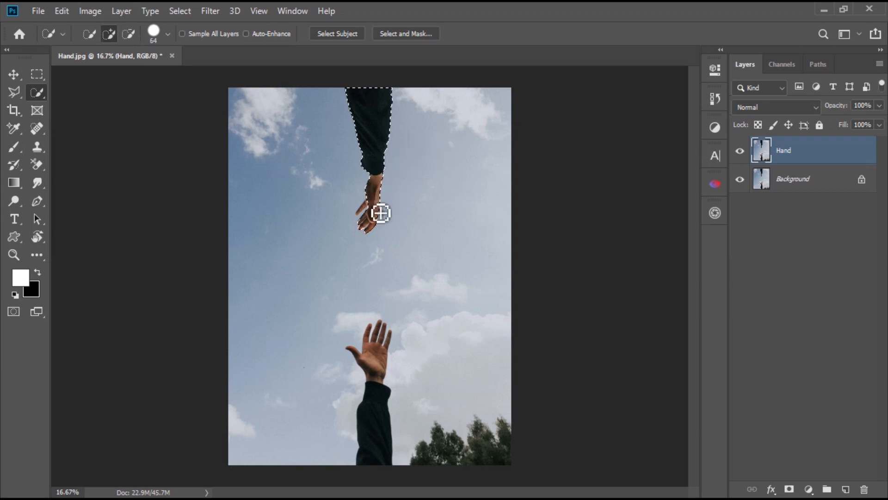
pyautogui.scroll(7, 378, 212)
pyautogui.moveTo(365, 182); pyautogui.dragTo(355, 191)
pyautogui.scroll(-2, 375, 219)
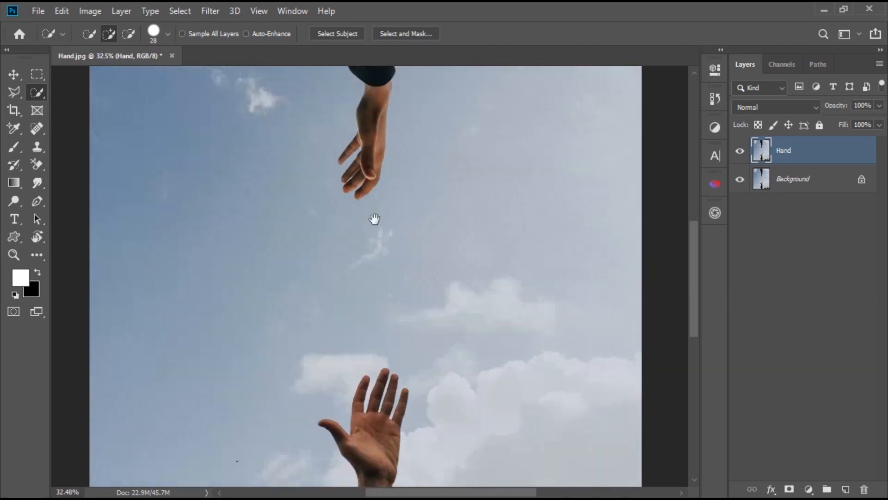
# Add the lower arm, palm and all its fingers to the selection with a size 28 Quick Selection brush
pyautogui.moveTo(374, 219); pyautogui.dragTo(373, 96)
pyautogui.moveTo(381, 324); pyautogui.dragTo(384, 405)
pyautogui.moveTo(379, 365); pyautogui.dragTo(385, 152)
pyautogui.moveTo(384, 188); pyautogui.dragTo(378, 279)
pyautogui.scroll(5, 405, 180)
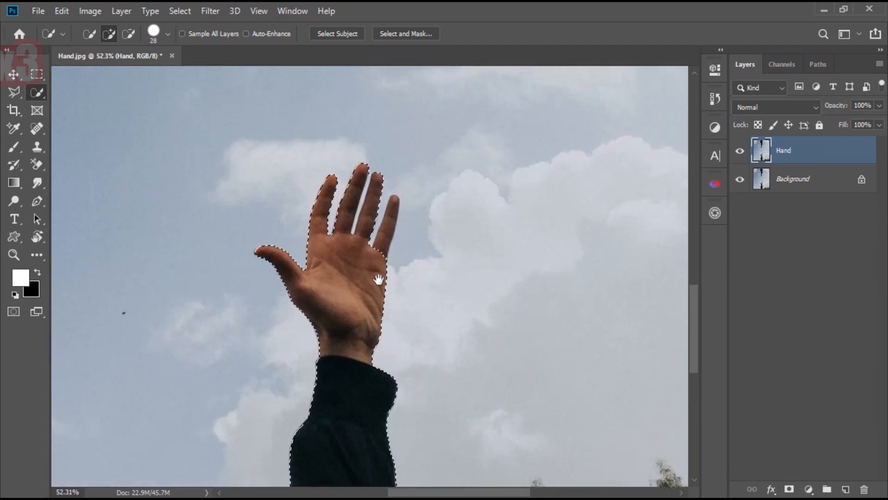
pyautogui.moveTo(383, 248)
pyautogui.mouseDown()
pyautogui.moveTo(392, 207)
pyautogui.moveTo(375, 293)
pyautogui.moveTo(383, 290)
pyautogui.moveTo(370, 307)
pyautogui.mouseUp()
# Subtract the sky between the lower hand's fingers from the selection with a size 14 brush
pyautogui.scroll(5, 373, 234)
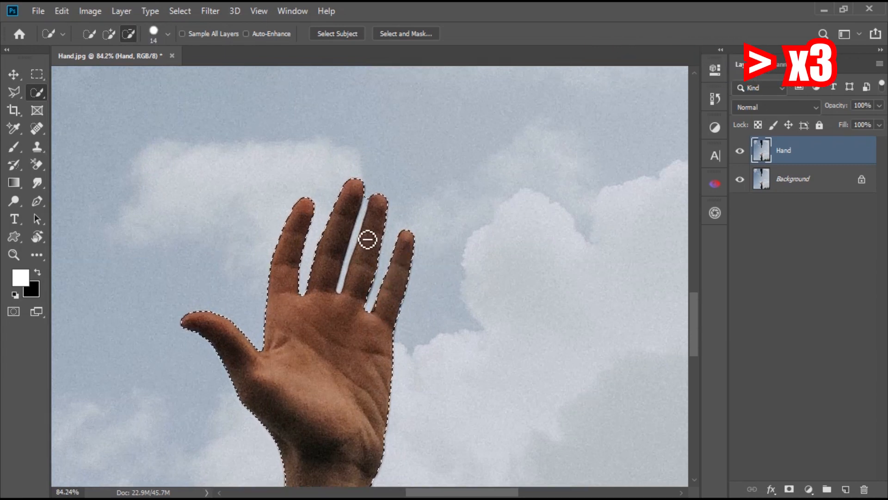
pyautogui.moveTo(368, 213)
pyautogui.mouseDown()
pyautogui.moveTo(347, 287)
pyautogui.moveTo(374, 263)
pyautogui.moveTo(359, 283)
pyautogui.moveTo(365, 259)
pyautogui.moveTo(341, 267)
pyautogui.moveTo(348, 247)
pyautogui.mouseUp()
pyautogui.scroll(-1, 359, 301)
pyautogui.scroll(6, 357, 262)
pyautogui.moveTo(361, 176); pyautogui.dragTo(357, 180)
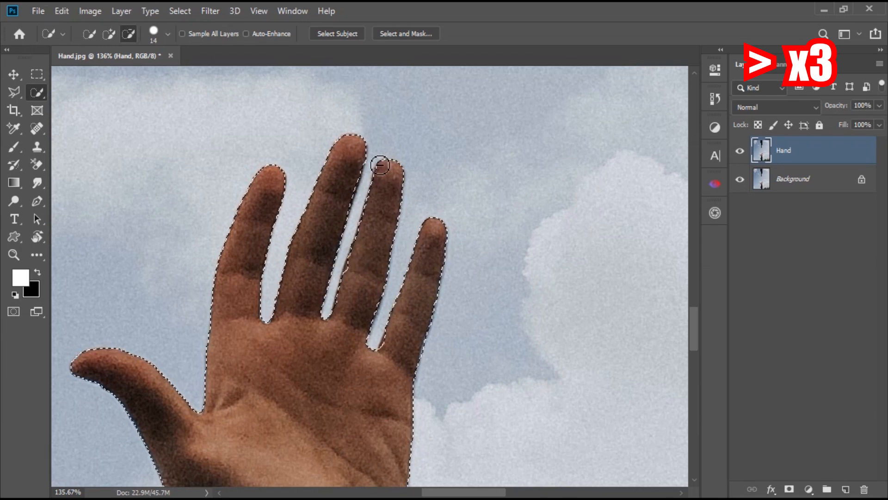
pyautogui.moveTo(396, 299); pyautogui.dragTo(361, 193)
pyautogui.scroll(-5, 361, 192)
pyautogui.scroll(-5, 390, 141)
# Refine the selection around the upper hand's fingertips with a size 6 brush, subtracting the sky gaps between the fingers
pyautogui.moveTo(389, 324); pyautogui.dragTo(370, 416)
pyautogui.moveTo(366, 116); pyautogui.dragTo(353, 271)
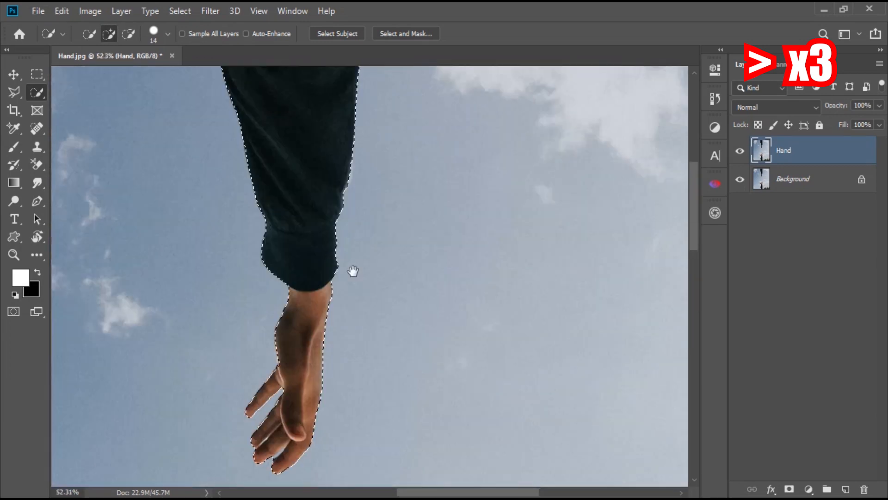
pyautogui.scroll(10, 337, 376)
pyautogui.moveTo(290, 448)
pyautogui.mouseDown()
pyautogui.moveTo(337, 376)
pyautogui.moveTo(345, 306)
pyautogui.mouseUp()
pyautogui.keyDown('alt'); pyautogui.rightClick(340, 309); pyautogui.keyUp('alt')
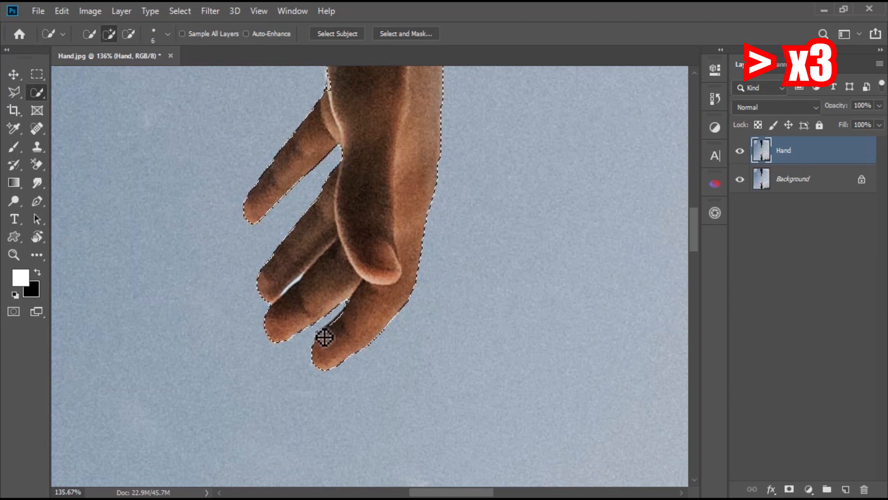
pyautogui.moveTo(325, 337); pyautogui.dragTo(341, 333)
pyautogui.keyDown('alt'); pyautogui.click(323, 337); pyautogui.keyUp('alt')
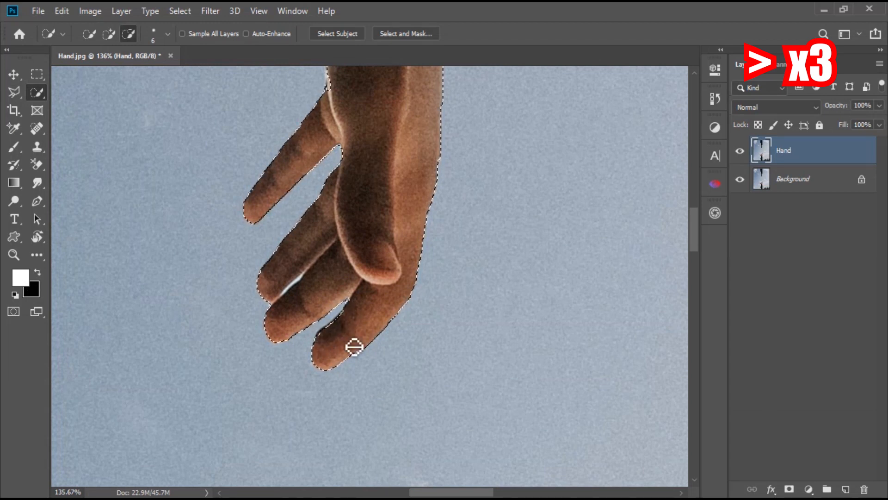
pyautogui.moveTo(301, 305)
pyautogui.mouseDown()
pyautogui.moveTo(328, 352)
pyautogui.moveTo(339, 314)
pyautogui.mouseUp()
pyautogui.scroll(4, 329, 336)
# Add the finger edge above the narrow gap in the upper hand back to the selection with the Polygonal Lasso
pyautogui.click(13, 92)
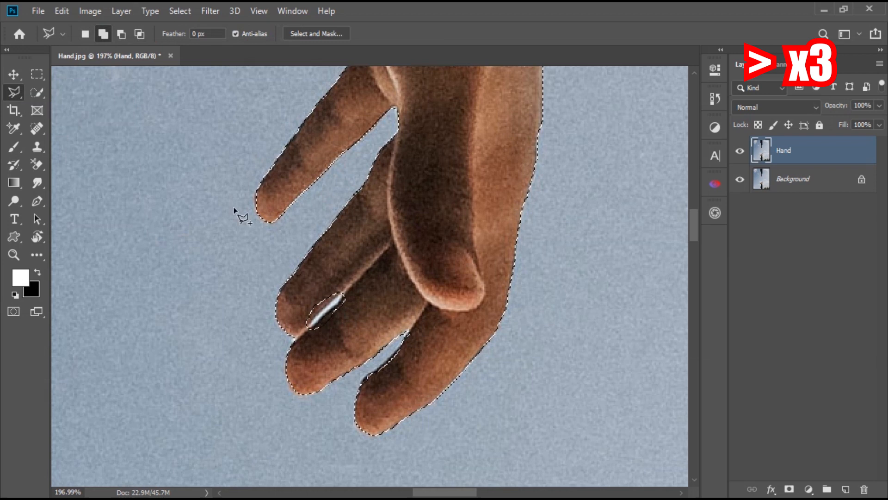
pyautogui.click(306, 327)
pyautogui.click(342, 292)
pyautogui.click(324, 274)
pyautogui.click(302, 293)
pyautogui.click(307, 326)
# Tighten the selection along both sides of the upper hand's narrow finger gap with further Polygonal Lasso additions
pyautogui.click(347, 293)
pyautogui.click(309, 331)
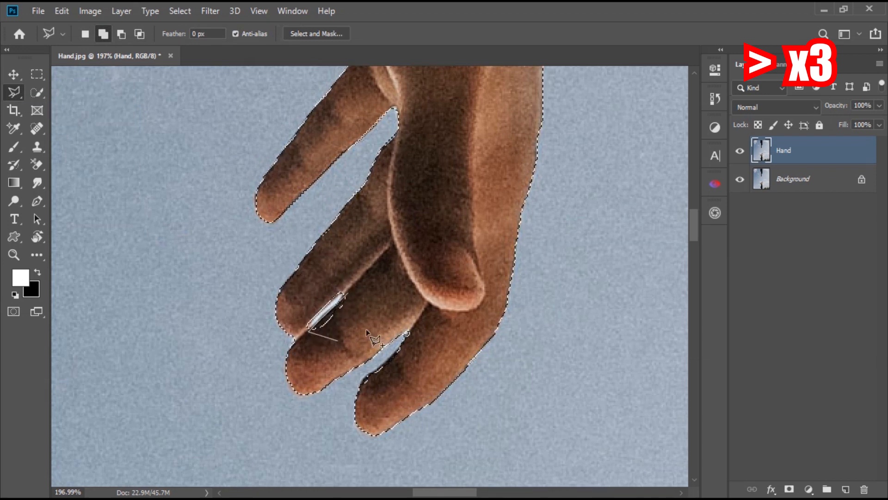
pyautogui.click(347, 294)
pyautogui.click(332, 283)
pyautogui.click(343, 293)
pyautogui.click(318, 315)
pyautogui.click(308, 328)
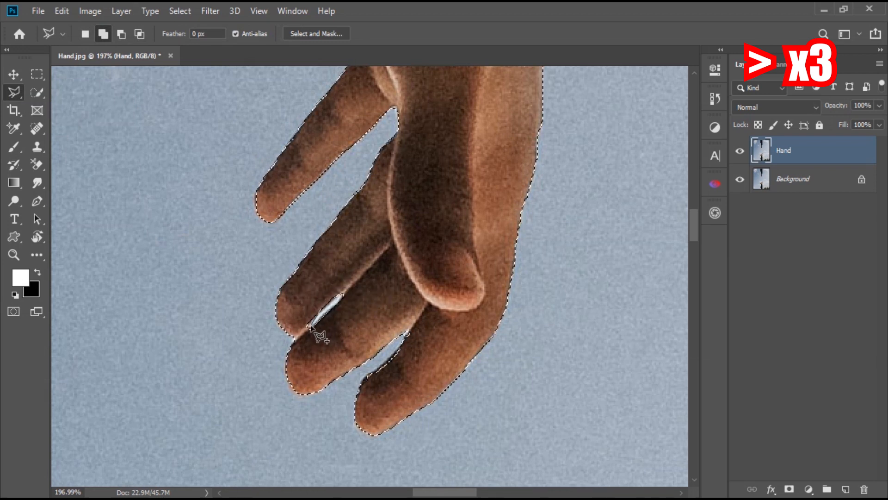
pyautogui.click(302, 319)
pyautogui.click(313, 304)
pyautogui.click(319, 314)
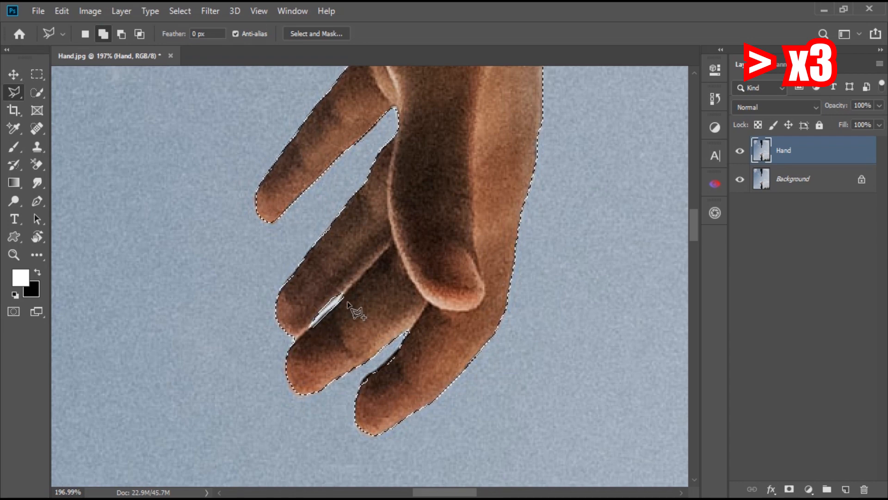
# Examine the selection edges along both hands, wrists and sleeves for inaccuracies
pyautogui.scroll(-1, 365, 305)
pyautogui.scroll(-2, 376, 301)
pyautogui.scroll(4, 404, 192)
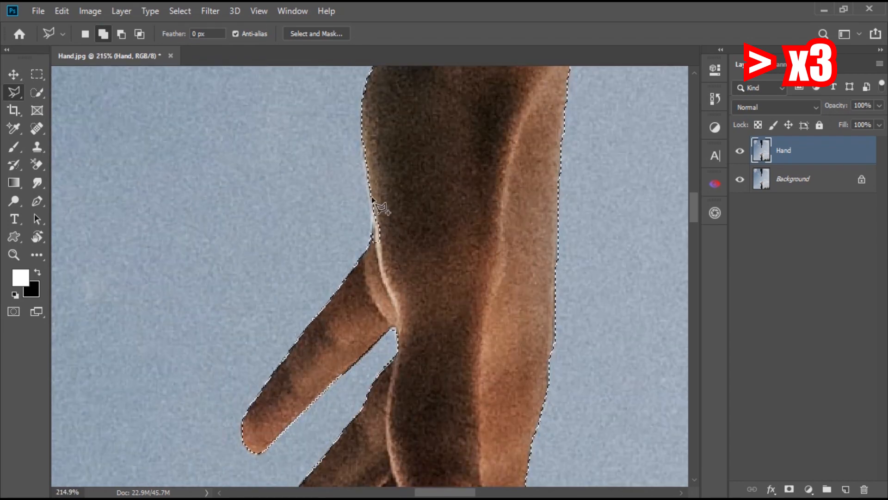
pyautogui.scroll(-5, 404, 192)
pyautogui.moveTo(365, 185); pyautogui.dragTo(345, 130)
pyautogui.moveTo(345, 416); pyautogui.dragTo(349, 129)
pyautogui.moveTo(379, 407); pyautogui.dragTo(298, 387)
pyautogui.moveTo(370, 143); pyautogui.dragTo(332, 385)
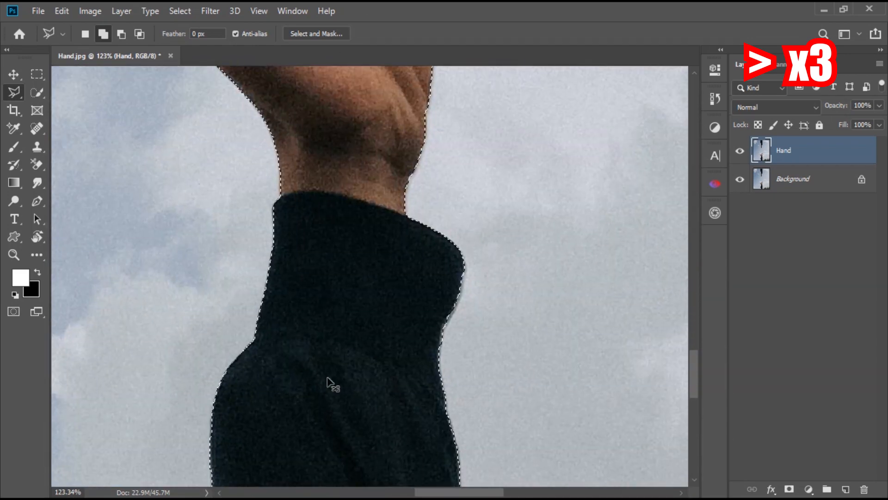
# Add a layer mask to the Hand layer from the selection of both arms
pyautogui.hotkey('ctrl', '0')
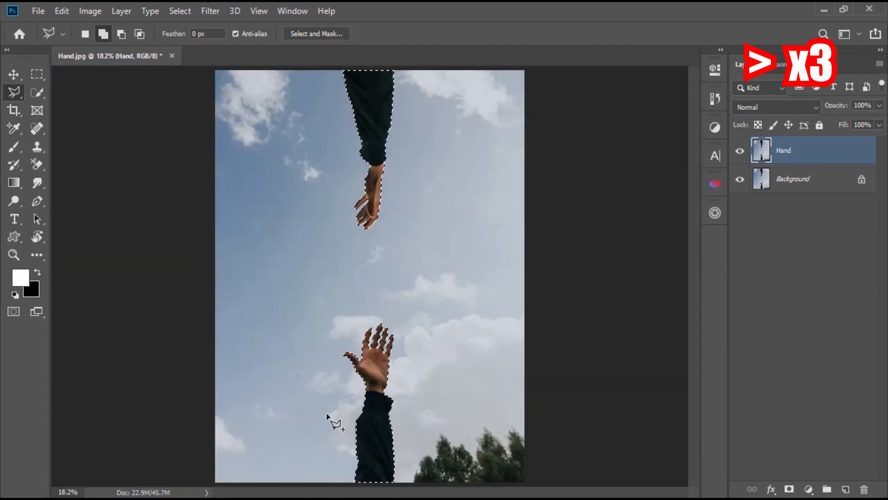
pyautogui.click(788, 489)
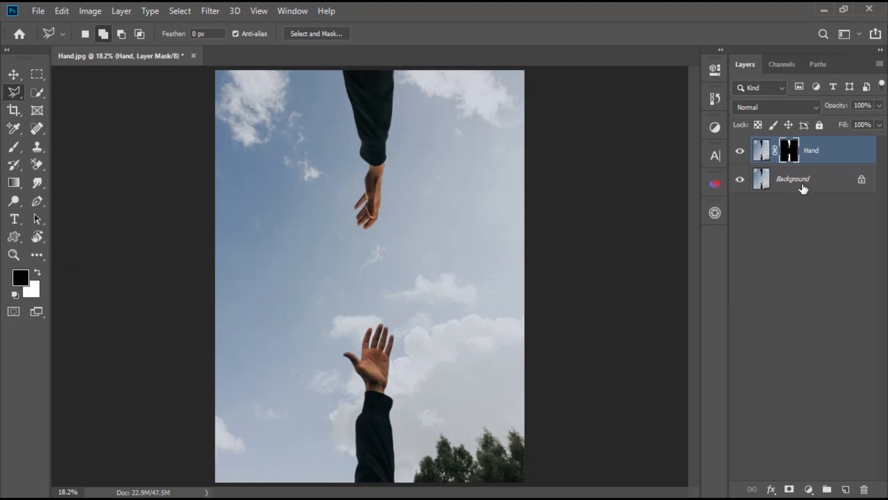
# Make the Background layer active and open the Sky.jpg photo from the Photos folder
pyautogui.click(831, 188)
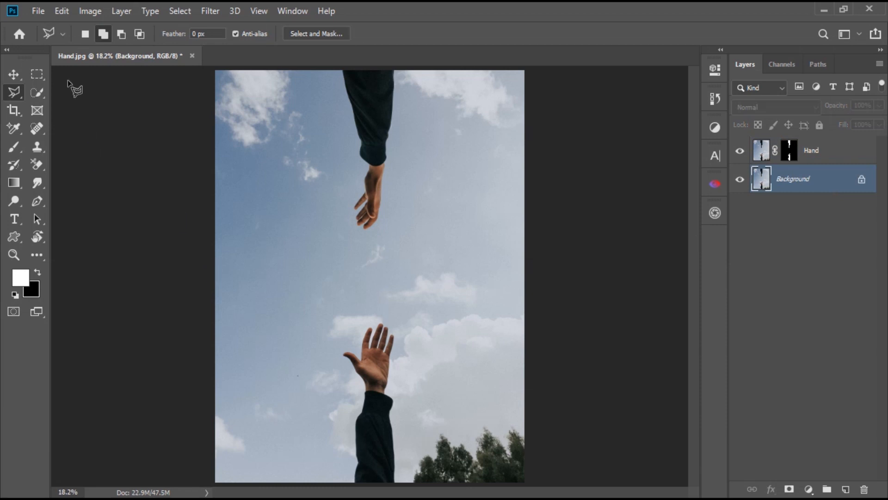
pyautogui.click(34, 12)
pyautogui.click(91, 38)
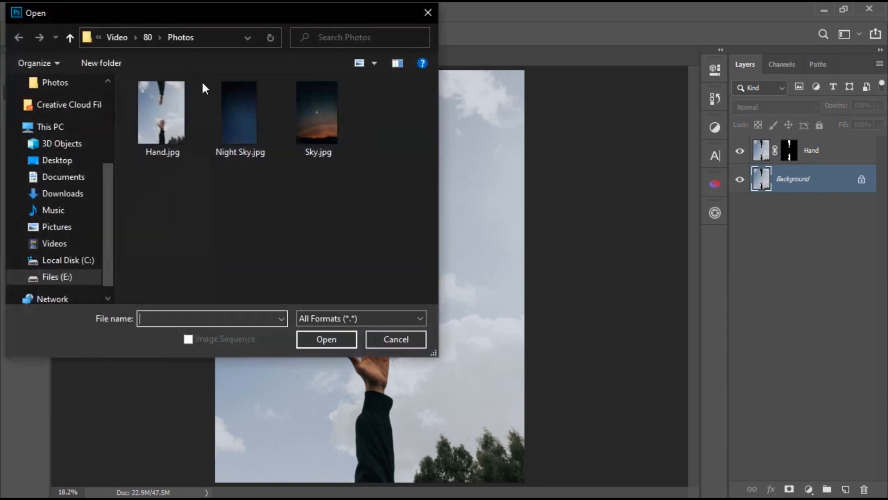
pyautogui.doubleClick(317, 132)
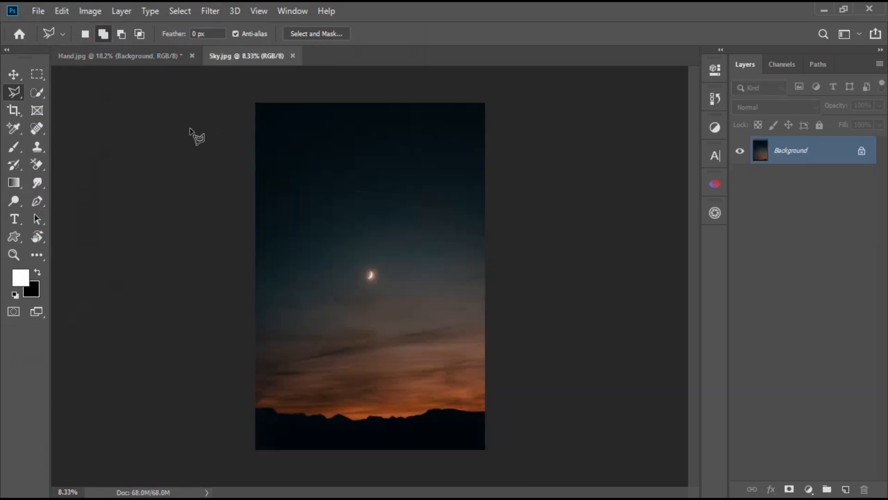
# Select the full-width sky area above the mountains with the Rectangular Marquee and copy it
pyautogui.press('m')
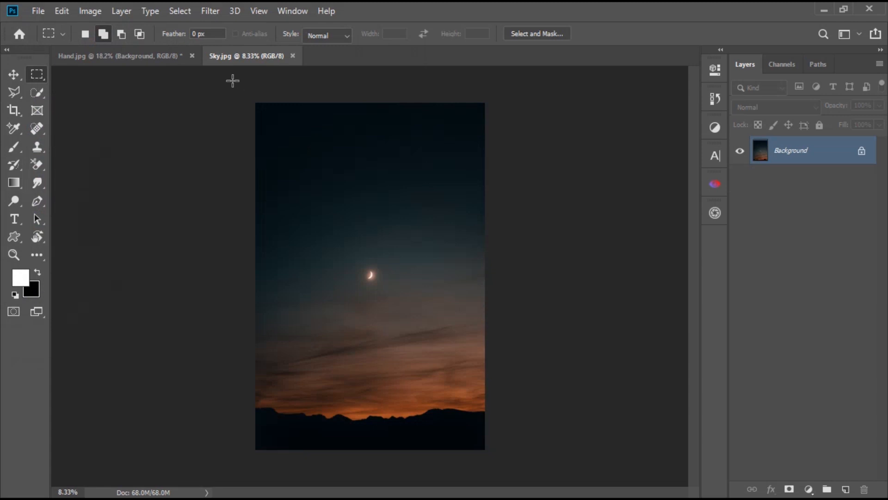
pyautogui.moveTo(233, 81); pyautogui.dragTo(547, 401)
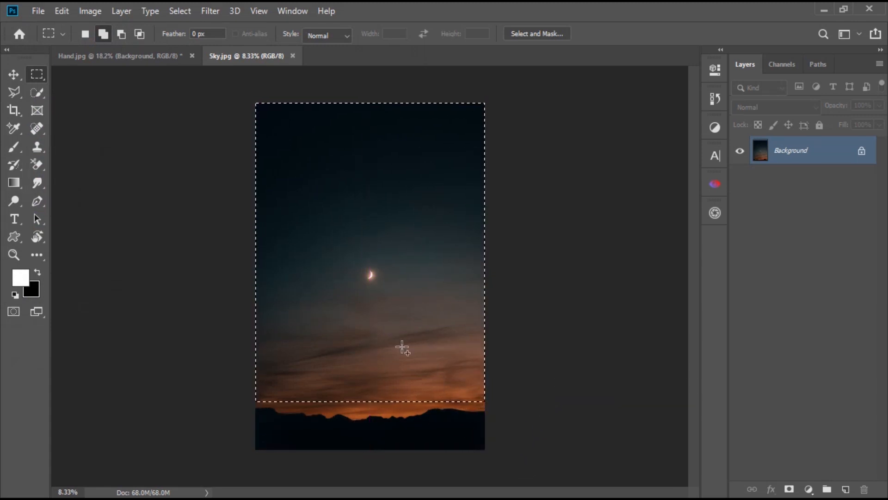
pyautogui.click(63, 12)
pyautogui.click(110, 92)
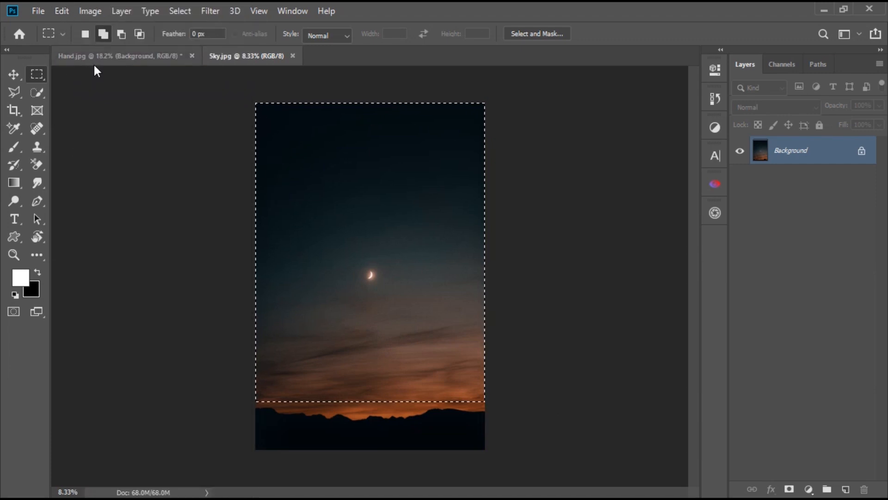
# Paste the copied sky into Hand.jpg directly above the Background layer
pyautogui.click(94, 64)
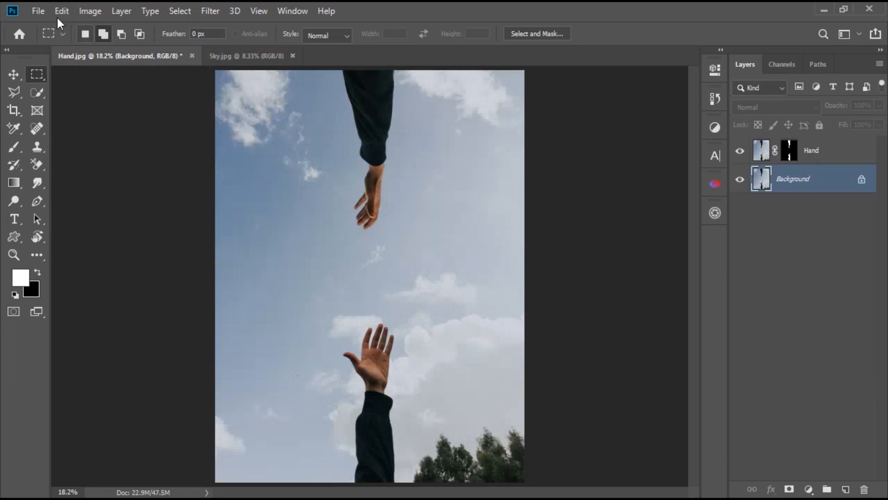
pyautogui.click(61, 11)
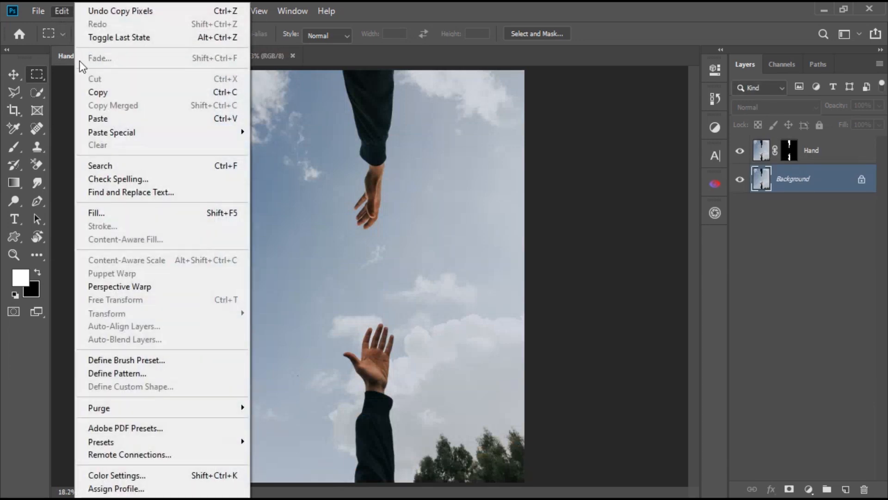
pyautogui.click(104, 121)
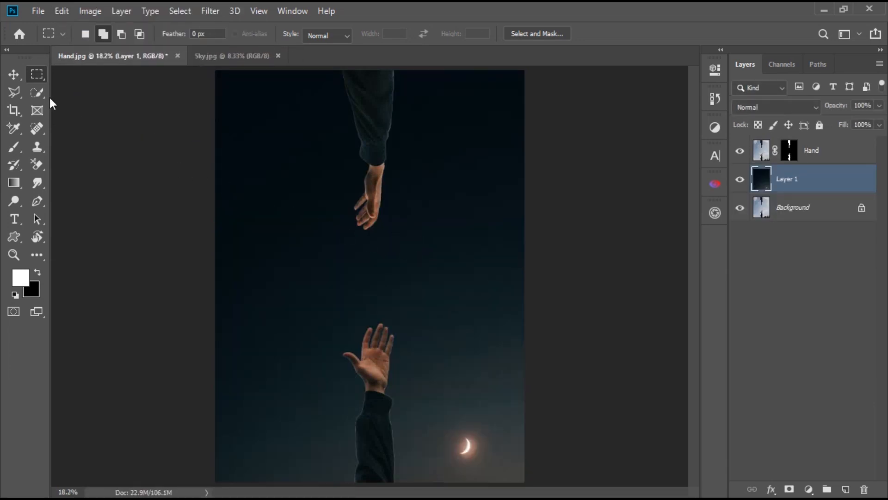
# Scale the pasted sky layer down to about 61.8% with Free Transform and move it up to the canvas's upper edge
pyautogui.click(13, 74)
pyautogui.click(56, 17)
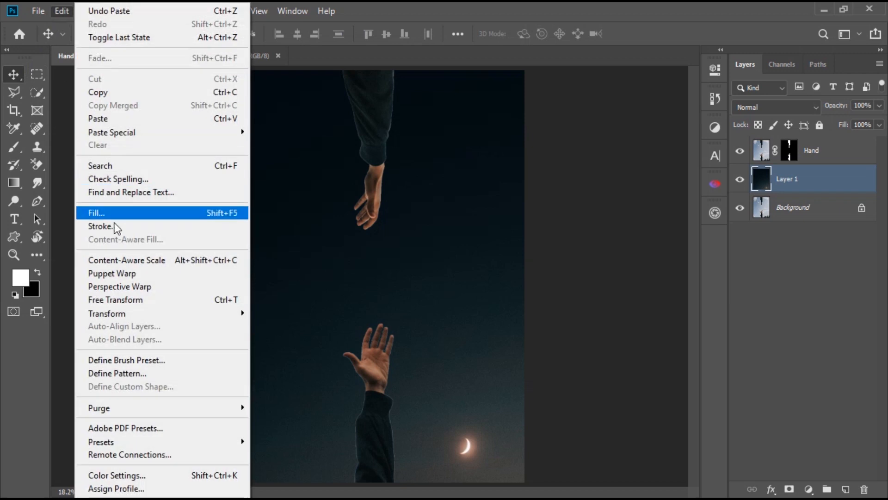
pyautogui.click(171, 300)
pyautogui.hotkey('ctrl', '-')
pyautogui.hotkey('ctrl', '-')
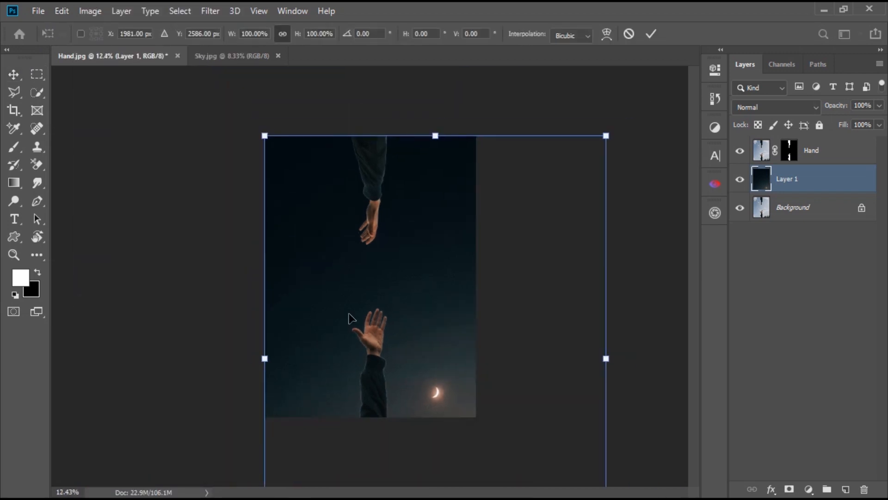
pyautogui.moveTo(511, 332); pyautogui.dragTo(435, 329)
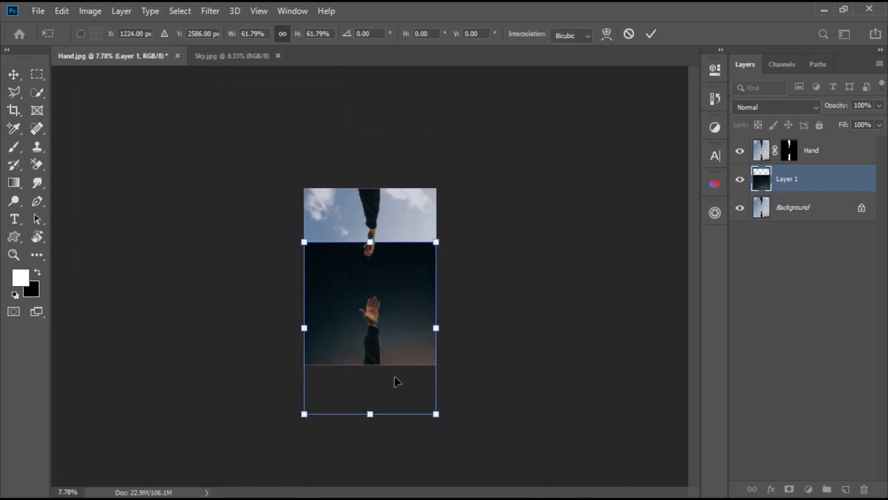
pyautogui.moveTo(394, 381); pyautogui.dragTo(388, 325)
pyautogui.hotkey('ctrl', '+')
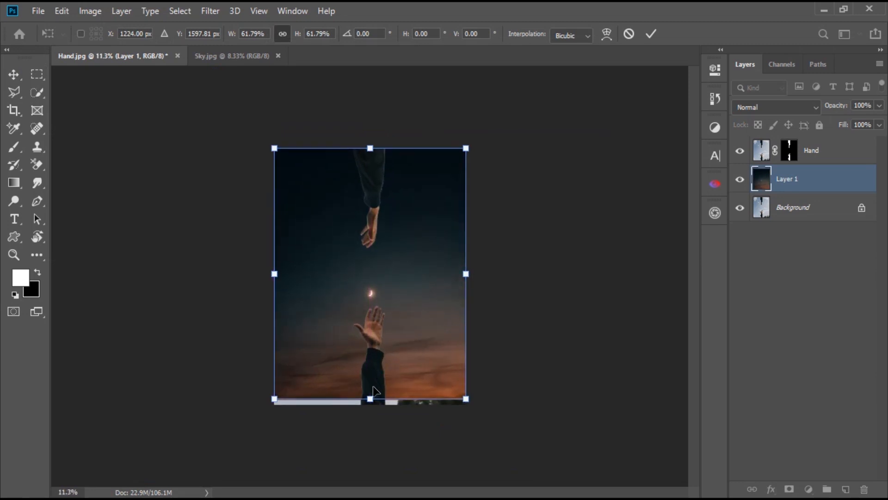
# Enlarge the sky layer proportionally to about 65.9% so it extends past all canvas edges
pyautogui.moveTo(371, 400); pyautogui.dragTo(370, 437)
pyautogui.hotkey('ctrl', '+')
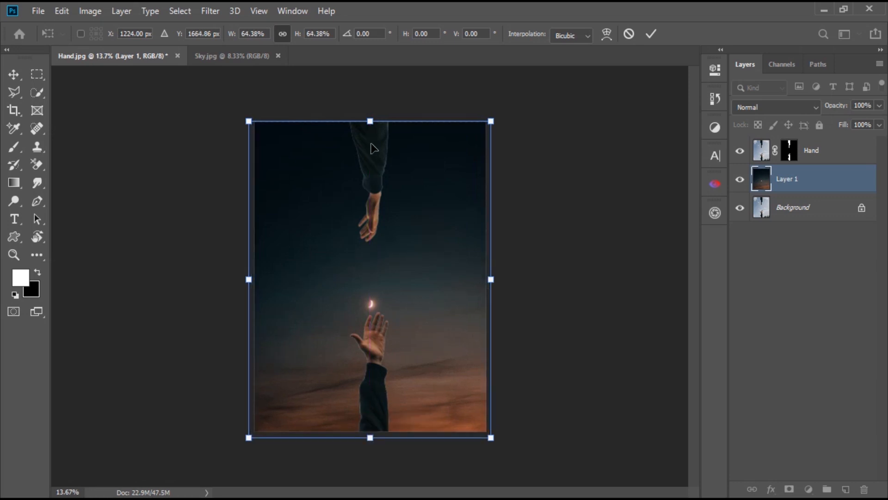
pyautogui.moveTo(366, 121); pyautogui.dragTo(369, 113)
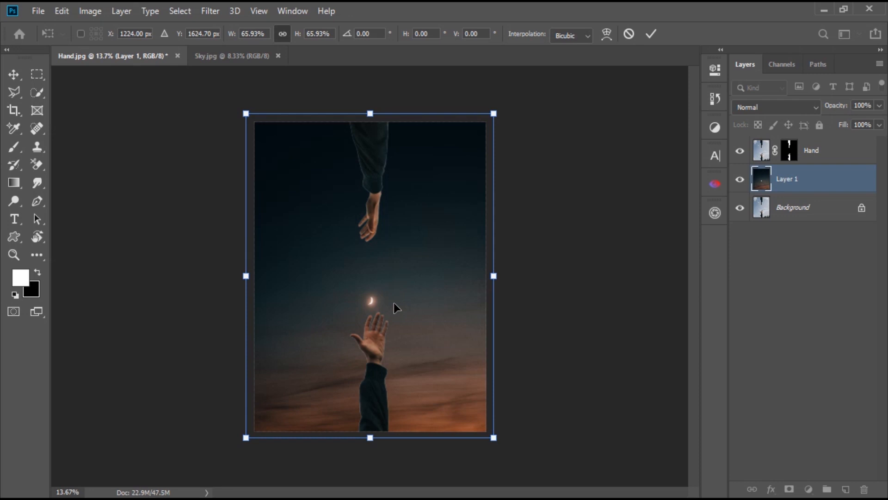
pyautogui.press('Return')
# Enlarge the sky layer further upward so the crescent moon sits midway between the two hands
pyautogui.hotkey('ctrl', 't')
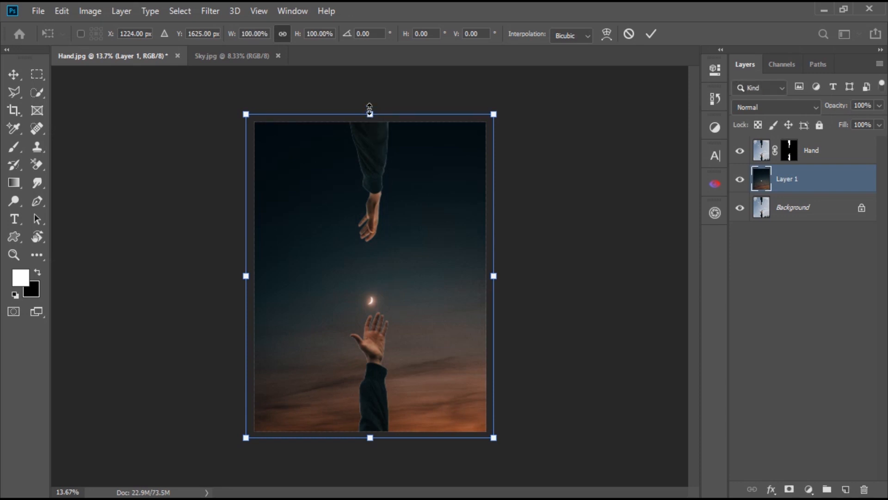
pyautogui.moveTo(370, 109); pyautogui.dragTo(371, 65)
pyautogui.press('Return')
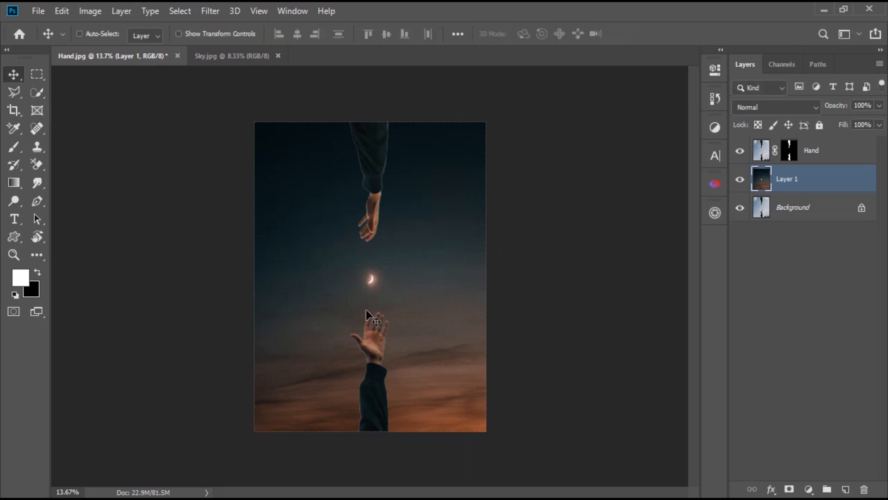
pyautogui.hotkey('ctrl', '+')
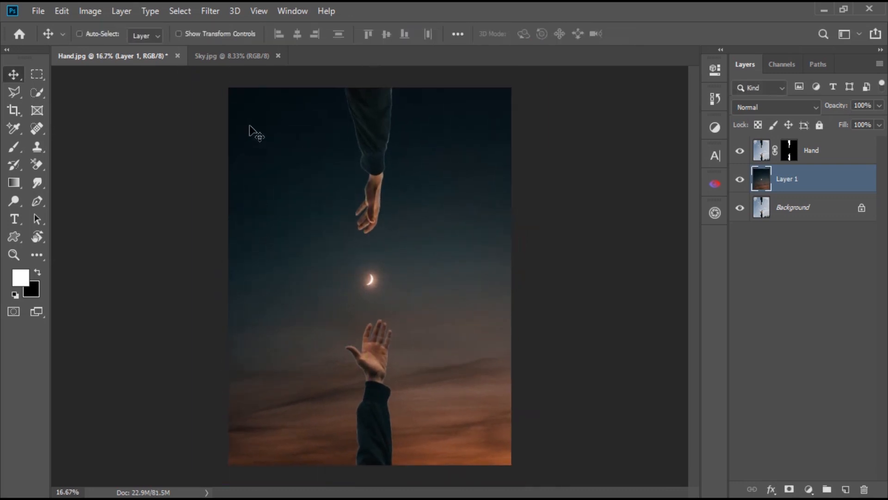
# Close Sky.jpg and open Night Sky.jpg from the Photos folder
pyautogui.click(263, 56)
pyautogui.click(278, 56)
pyautogui.click(38, 10)
pyautogui.click(104, 41)
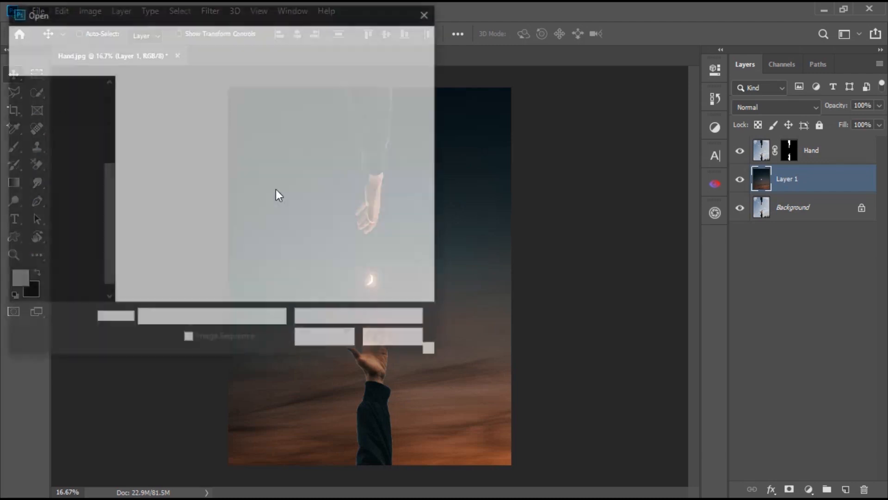
pyautogui.click(244, 146)
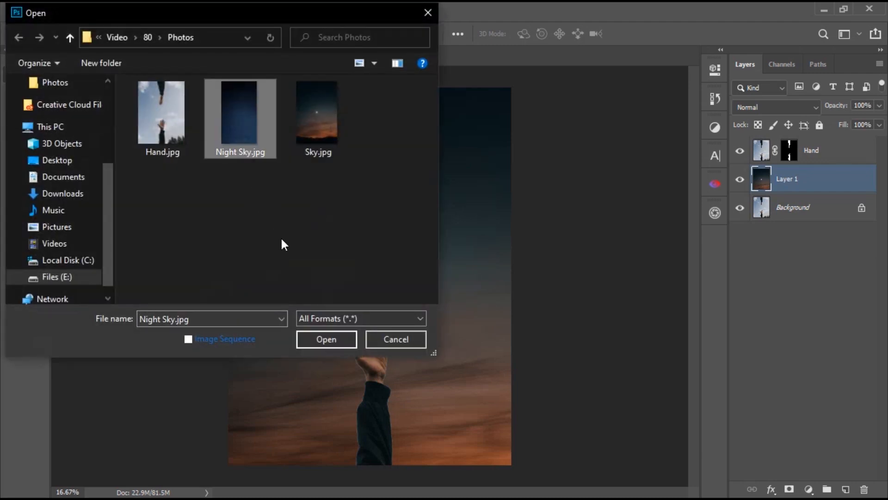
pyautogui.click(311, 340)
# Place the night sky image above the sunset sky layer in Hand.jpg and set its blend mode to Screen
pyautogui.moveTo(367, 309)
pyautogui.mouseDown()
pyautogui.moveTo(341, 318)
pyautogui.moveTo(106, 55)
pyautogui.moveTo(367, 287)
pyautogui.moveTo(369, 311)
pyautogui.mouseUp()
pyautogui.scroll(-3, 397, 301)
pyautogui.click(792, 107)
pyautogui.click(795, 235)
# Add a layer mask to the night sky layer and paint its right and lower areas black with a large soft brush
pyautogui.click(789, 489)
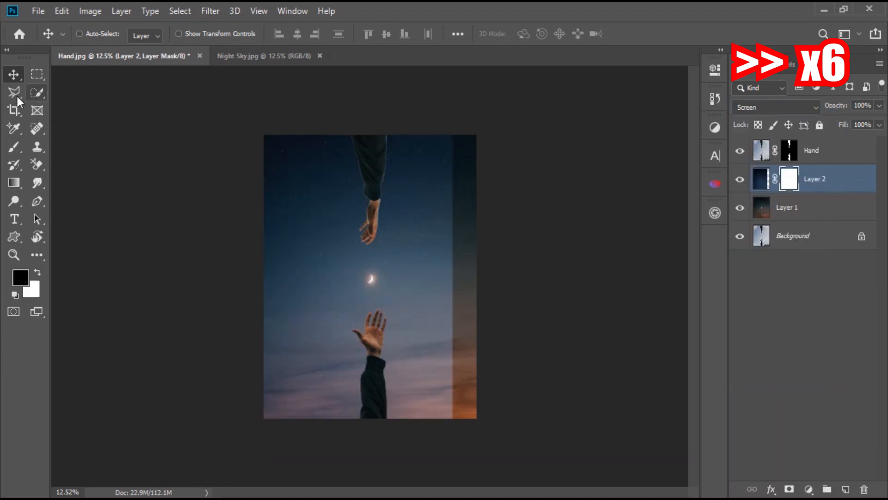
pyautogui.press('b')
pyautogui.moveTo(446, 139)
pyautogui.mouseDown()
pyautogui.moveTo(440, 424)
pyautogui.moveTo(514, 396)
pyautogui.mouseUp()
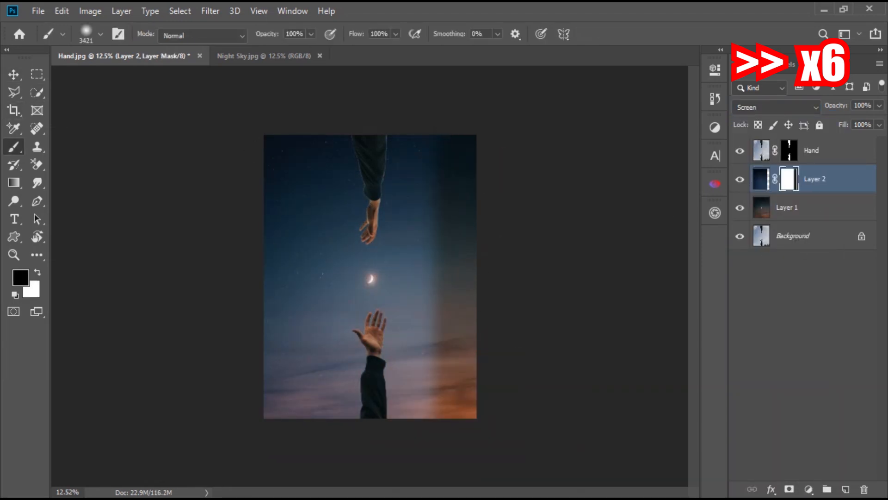
pyautogui.moveTo(428, 408); pyautogui.dragTo(433, 282)
pyautogui.moveTo(361, 393); pyautogui.dragTo(287, 407)
pyautogui.moveTo(360, 365)
pyautogui.mouseDown()
pyautogui.moveTo(393, 296)
pyautogui.moveTo(416, 185)
pyautogui.mouseUp()
# Set the masked night sky layer's opacity to 80%
pyautogui.click(14, 75)
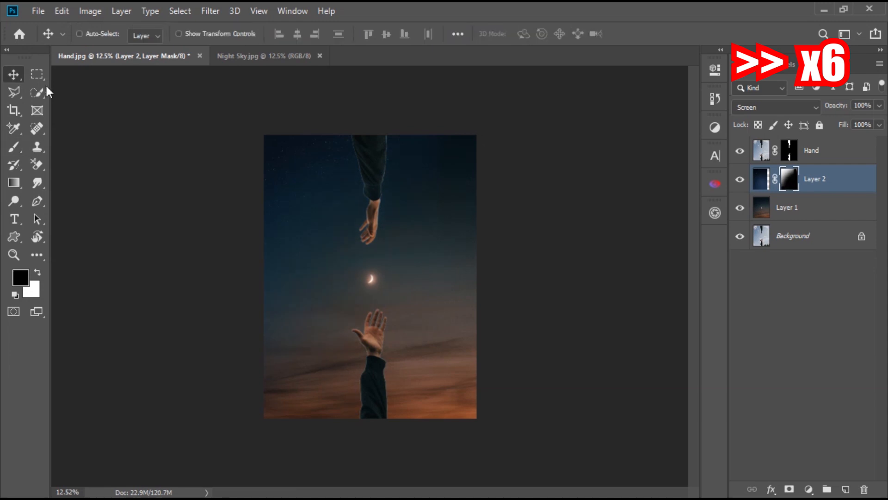
pyautogui.hotkey('ctrl', '0')
pyautogui.hotkey('ctrl', '-')
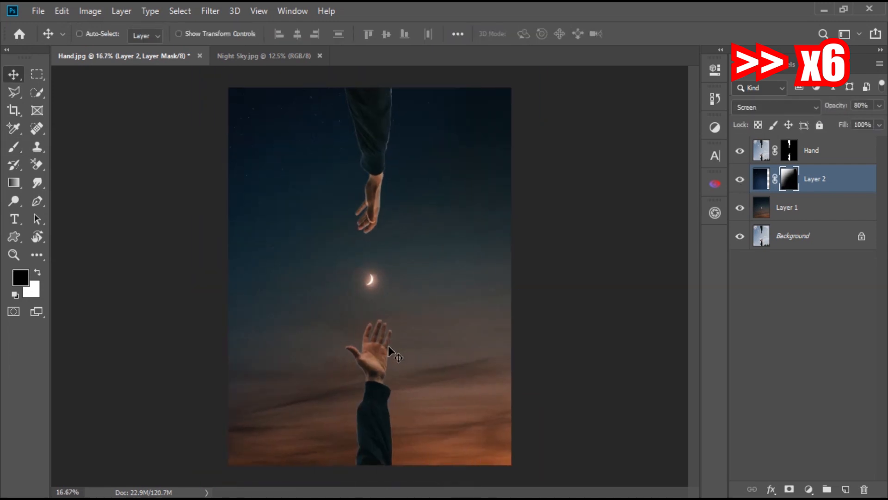
# Rename the night sky layer to Stars and the sunset sky layer to Sky
pyautogui.click(845, 153)
pyautogui.doubleClick(814, 178)
pyautogui.write('Stars')
pyautogui.press('Return')
pyautogui.doubleClick(787, 208)
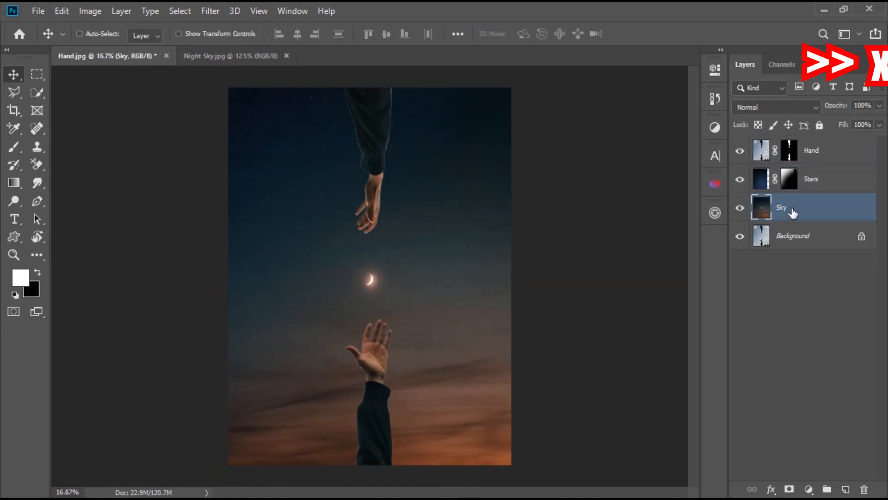
pyautogui.write('Sky')
pyautogui.press('Return')
# Add a Curves adjustment clipped to the Hand layer and lower its white point to output 30 to darken the arms
pyautogui.click(833, 158)
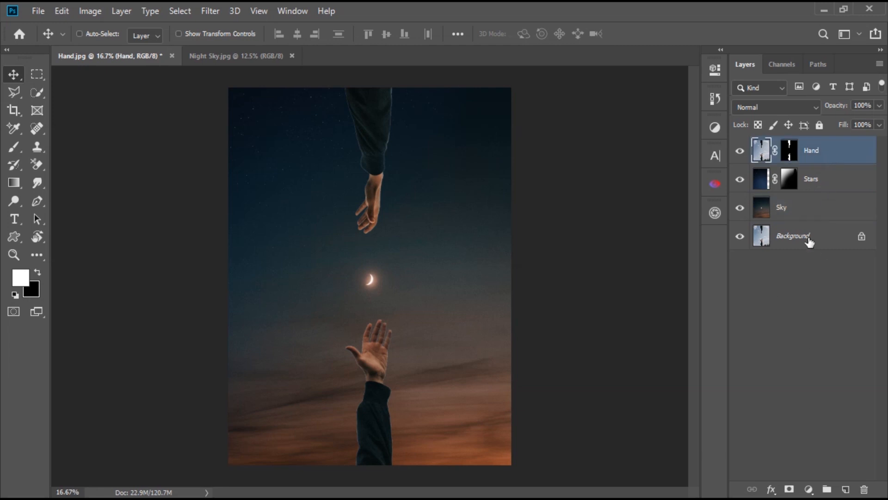
pyautogui.click(809, 489)
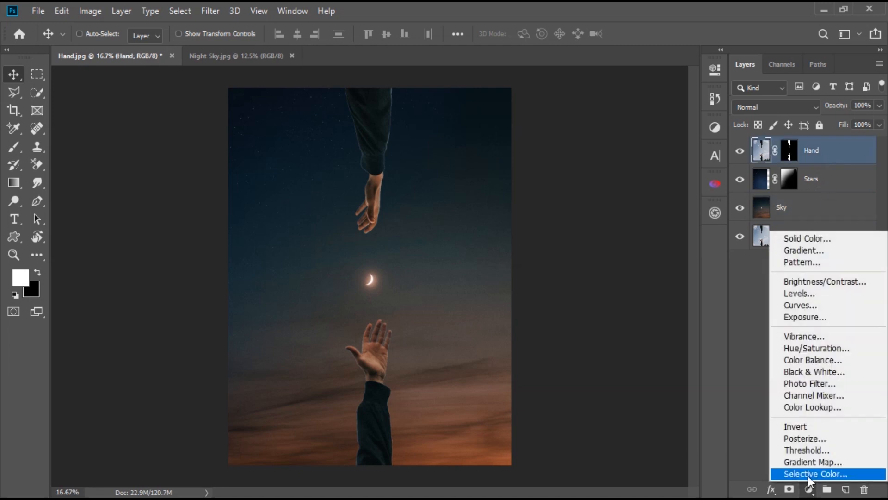
pyautogui.click(844, 307)
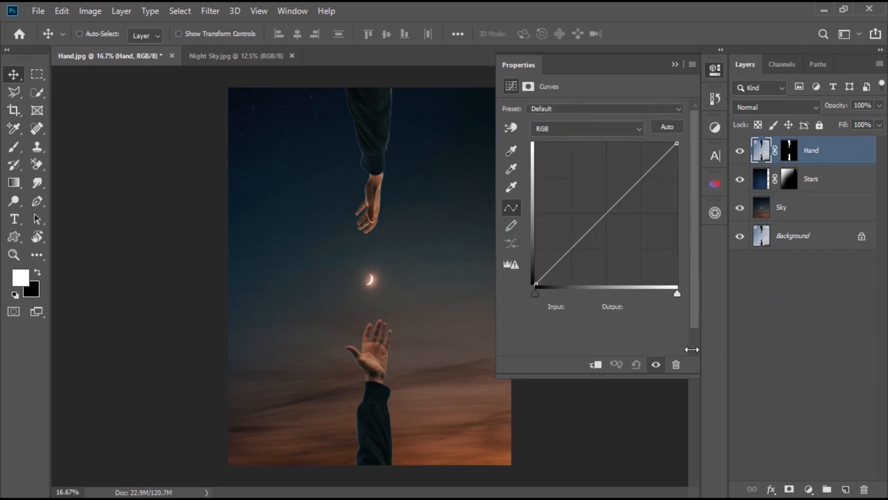
pyautogui.click(597, 366)
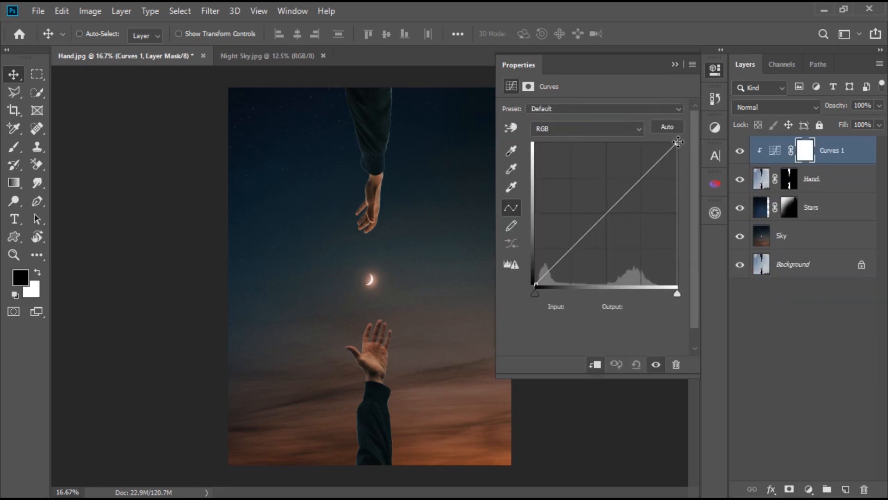
pyautogui.moveTo(678, 141); pyautogui.dragTo(687, 266)
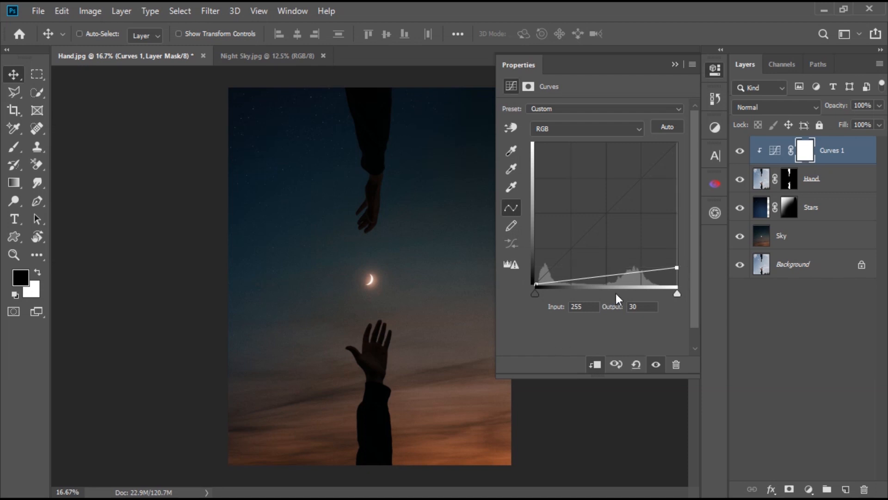
pyautogui.moveTo(612, 276); pyautogui.dragTo(613, 277)
pyautogui.click(675, 64)
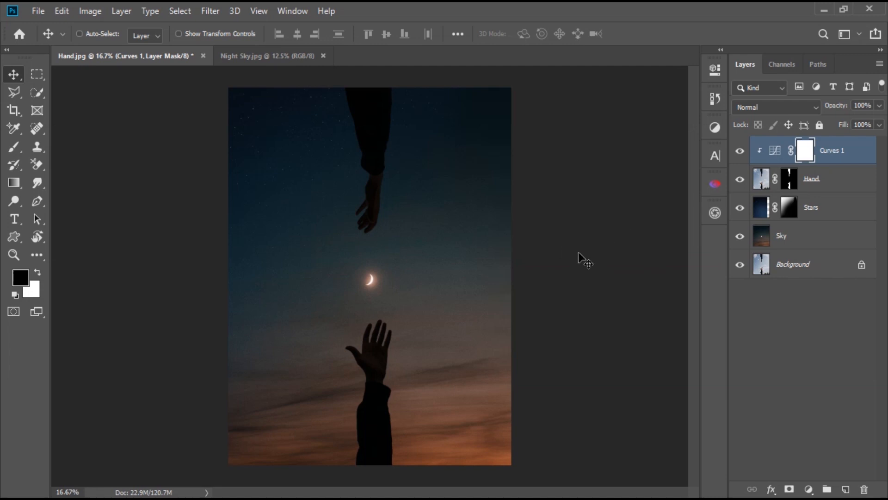
# Add a Gradient Fill layer above the Curves adjustment using the Black, White preset
pyautogui.hotkey('ctrl', '-')
pyautogui.hotkey('ctrl', '+')
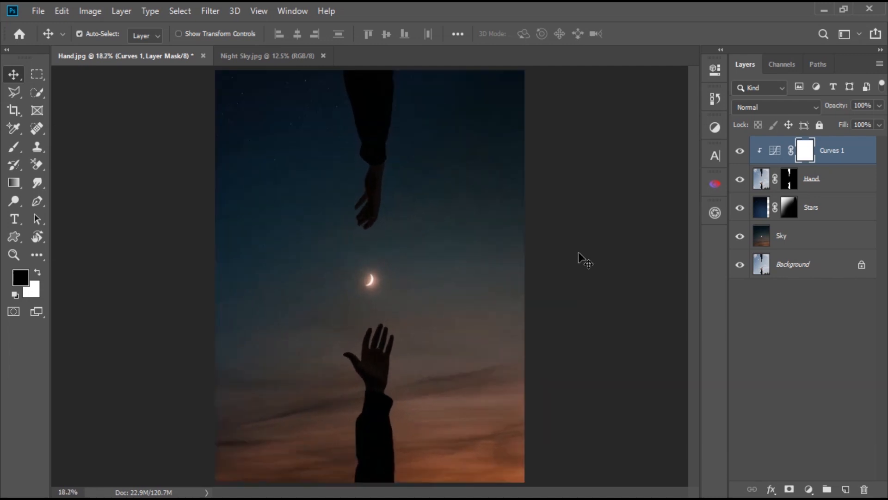
pyautogui.hotkey('ctrl', '-')
pyautogui.hotkey('ctrl', '0')
pyautogui.click(807, 490)
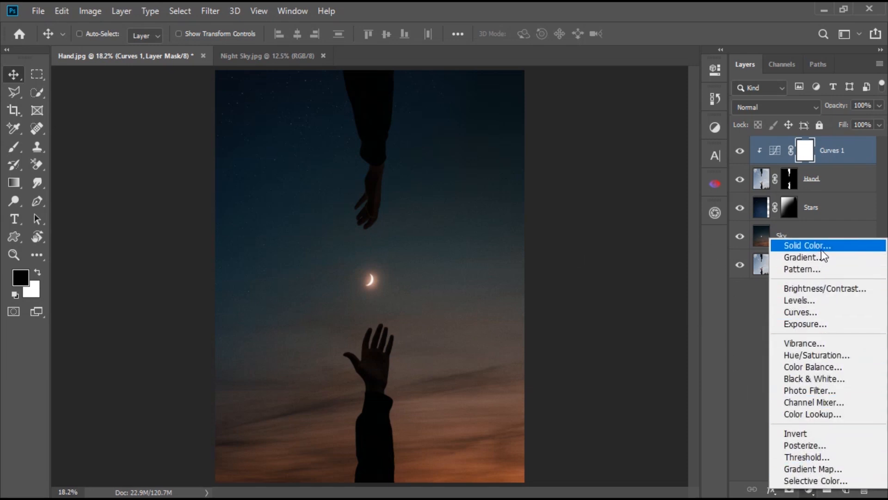
pyautogui.click(852, 259)
pyautogui.click(640, 213)
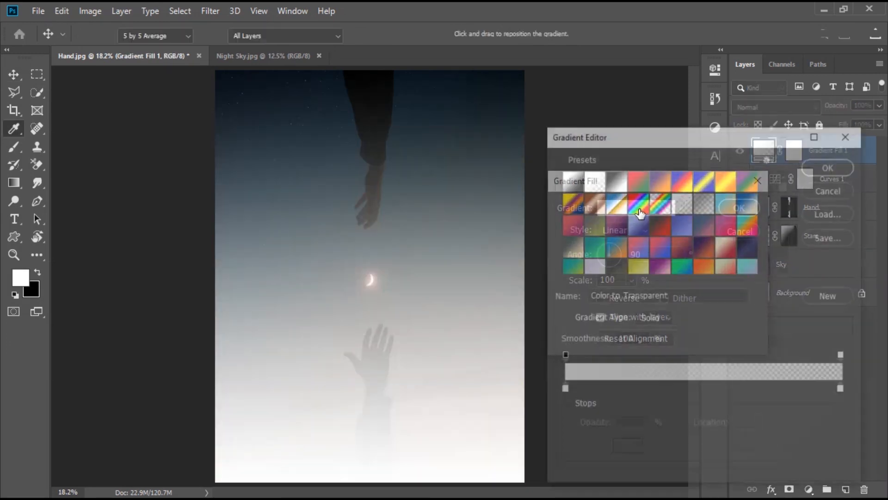
pyautogui.click(615, 182)
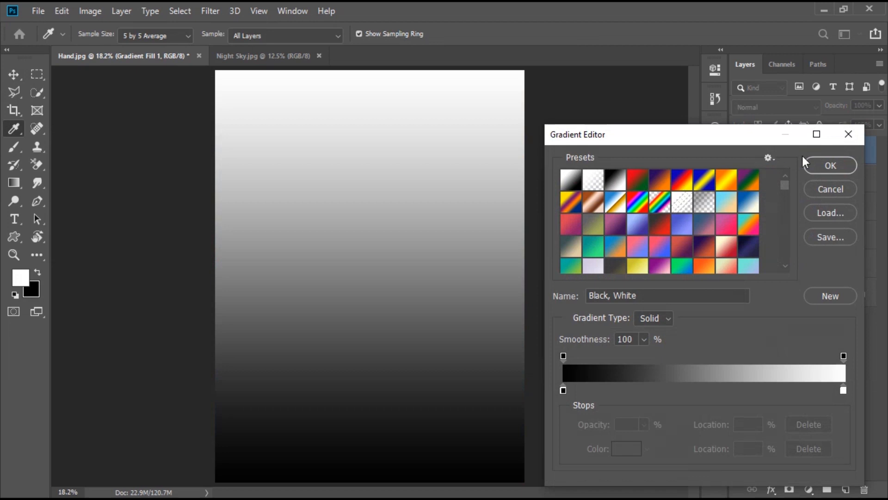
pyautogui.click(817, 166)
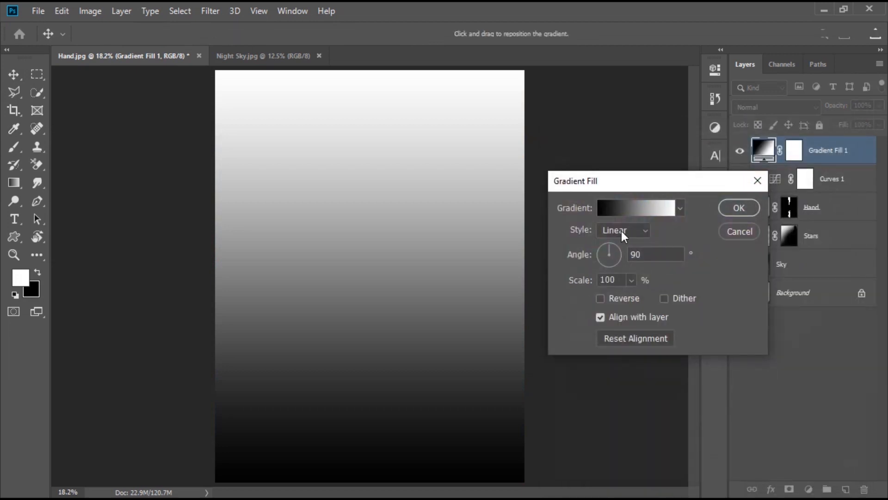
# Set the gradient fill to Radial style, reversed, with a scale of 300%, and apply it
pyautogui.click(621, 230)
pyautogui.click(624, 257)
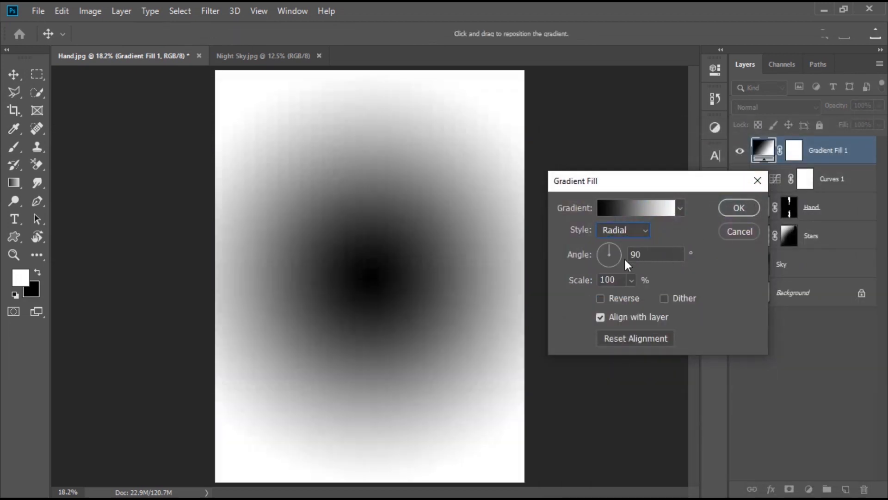
pyautogui.click(626, 301)
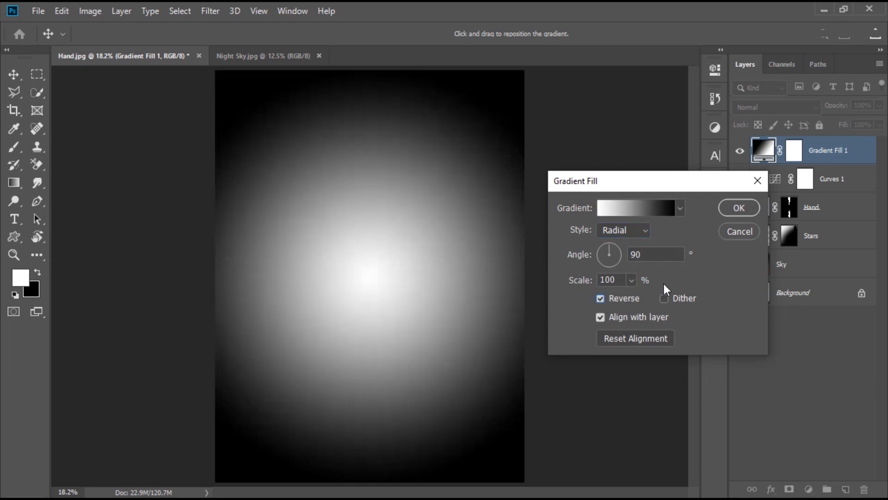
pyautogui.moveTo(631, 285); pyautogui.dragTo(648, 296)
pyautogui.write('30')
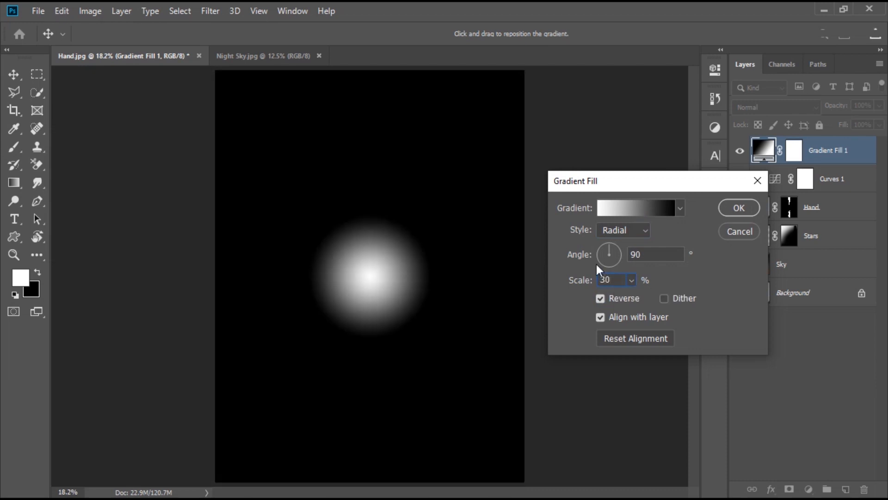
pyautogui.write('0')
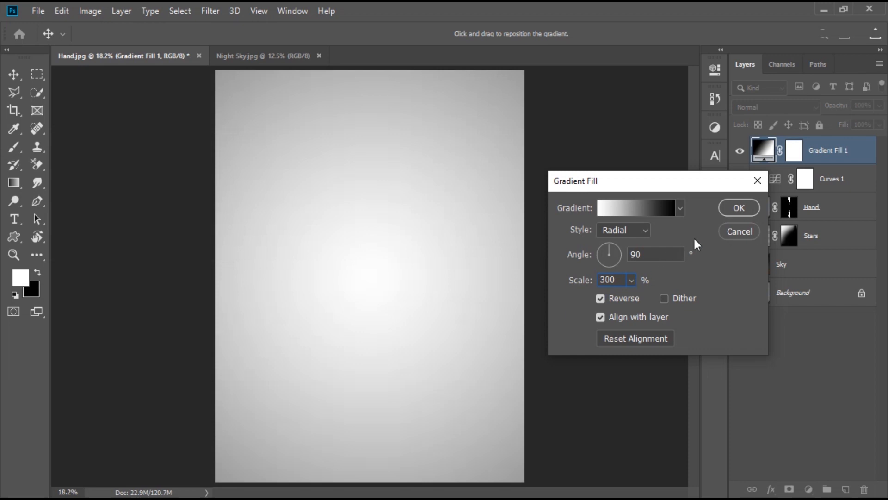
pyautogui.click(737, 211)
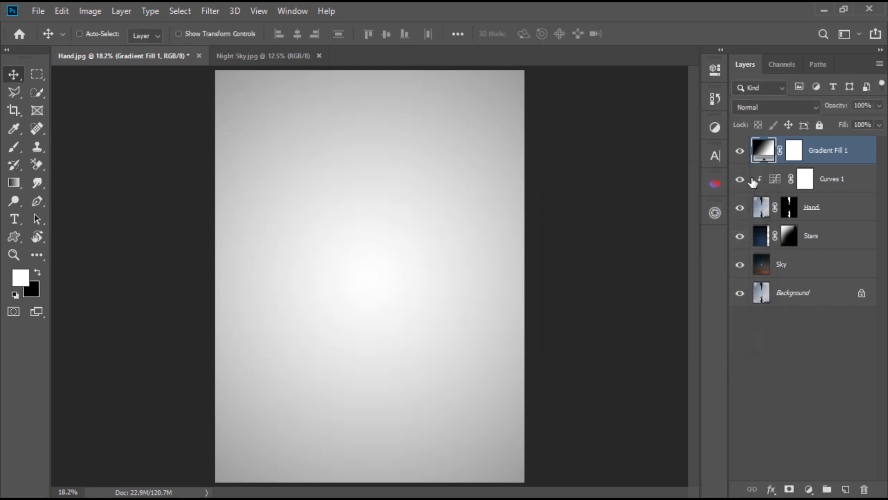
# Set the gradient fill layer's blend mode to Multiply and compare the image with and without the vignette
pyautogui.click(762, 108)
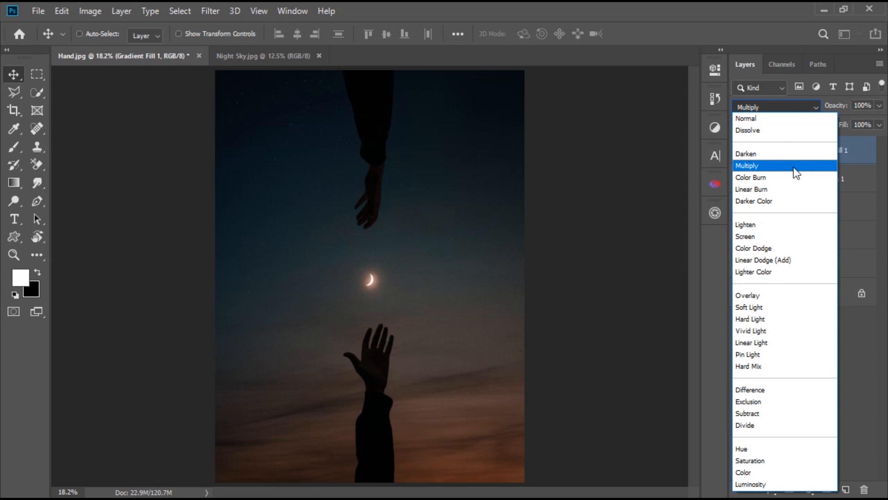
pyautogui.click(793, 167)
pyautogui.click(739, 157)
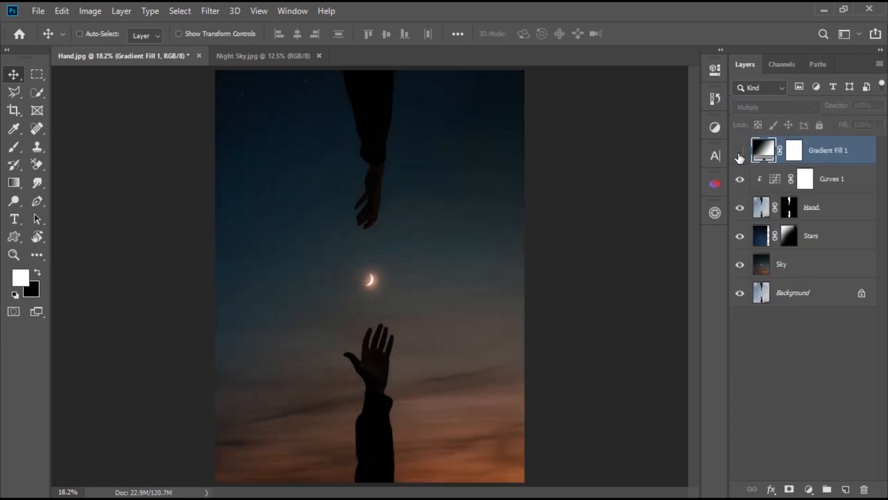
pyautogui.click(740, 153)
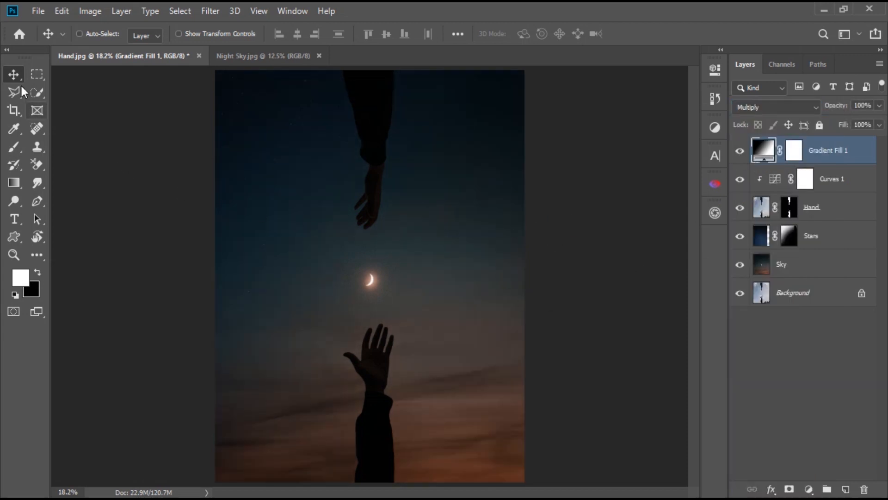